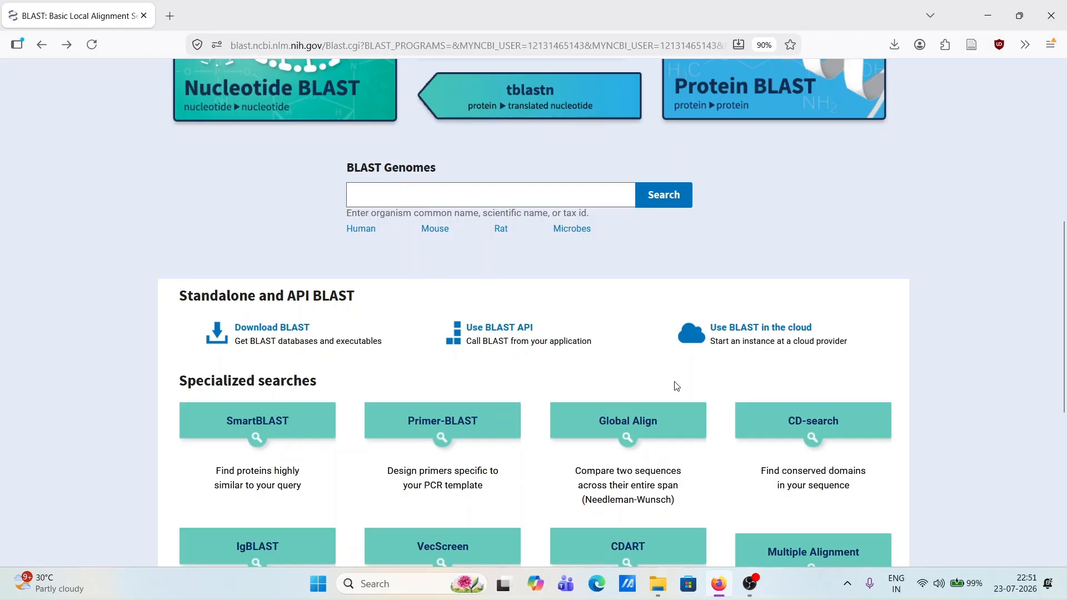
Open the Nucleotide BLAST search form from the BLAST home page.
{"action": "scroll", "coordinate": [909, 410], "scroll_direction": "down", "scroll_amount": 2}
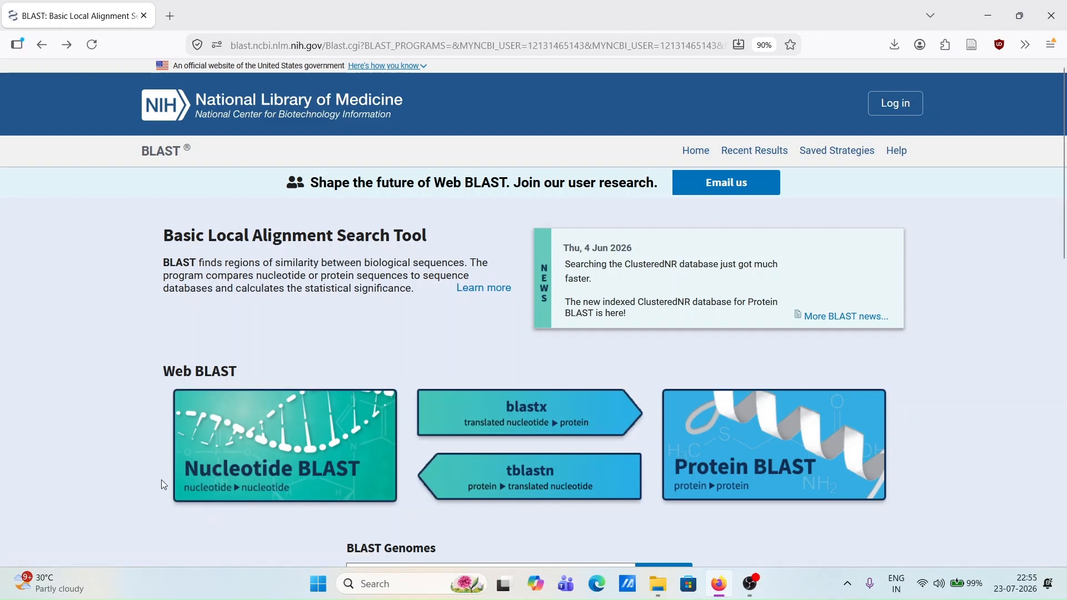
{"action": "left_click", "coordinate": [248, 443]}
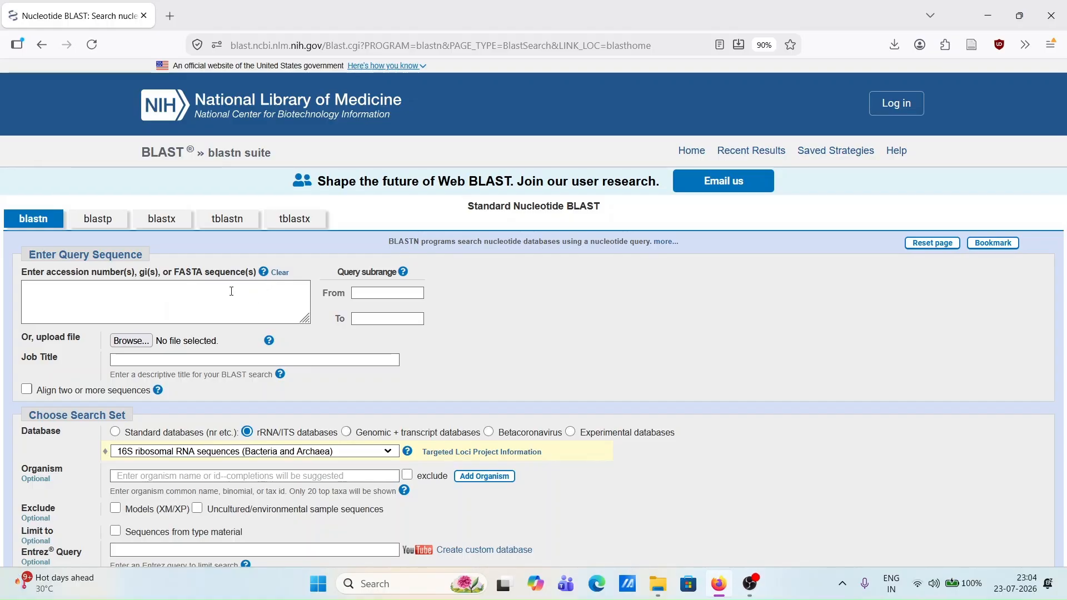
Switch to File Explorer, open test_sequence.txt in Notepad and copy its entire FASTA text, including the header line.
{"action": "key", "text": "alt+Tab"}
{"action": "key", "text": "Tab"}
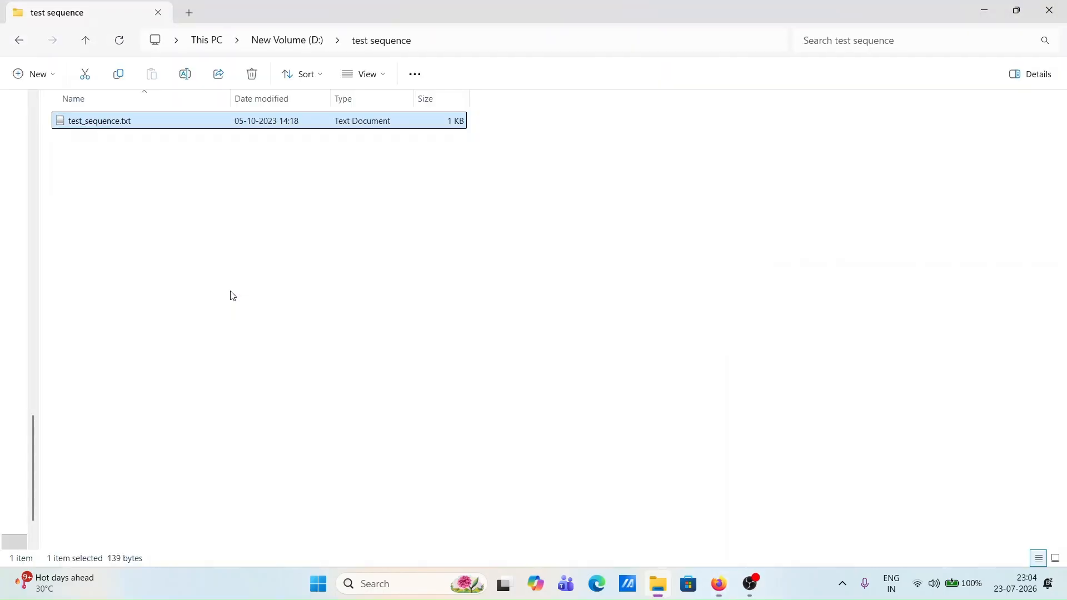
{"action": "double_click", "coordinate": [131, 127]}
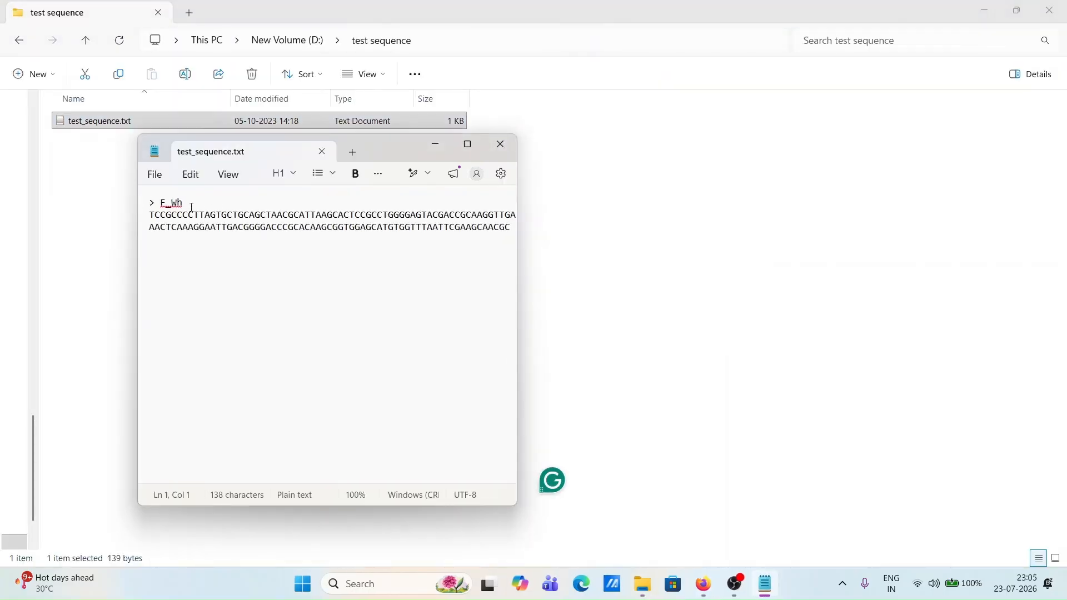
{"action": "key", "text": "ctrl+a"}
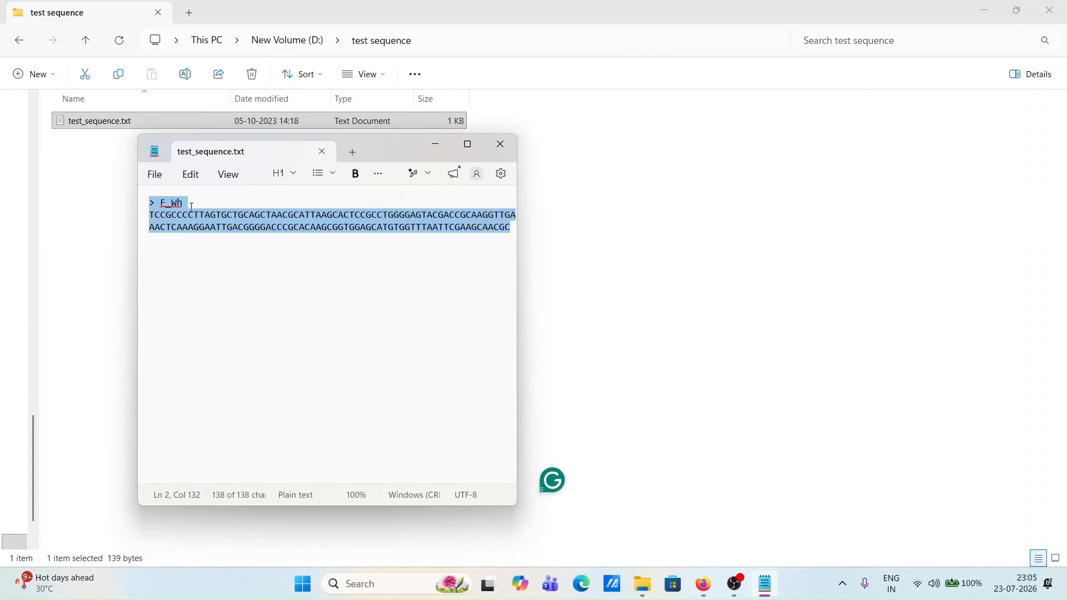
{"action": "right_click", "coordinate": [192, 207]}
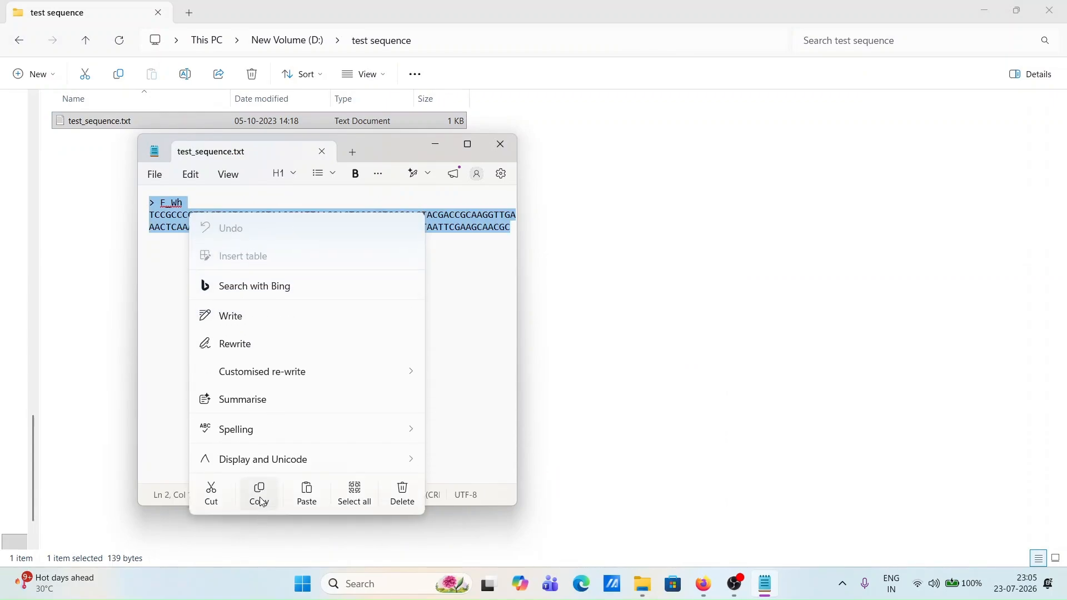
{"action": "left_click", "coordinate": [260, 496]}
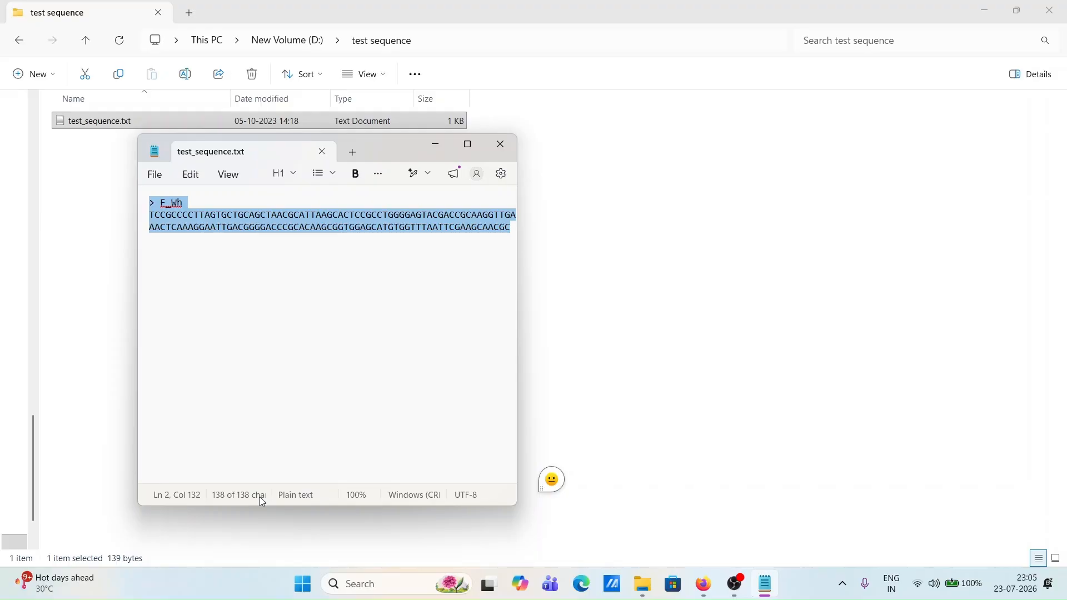
Back in the browser, paste the copied F_Wh FASTA sequence as the query and let the job title fill in from its header.
{"action": "key", "text": "alt+Tab+Tab"}
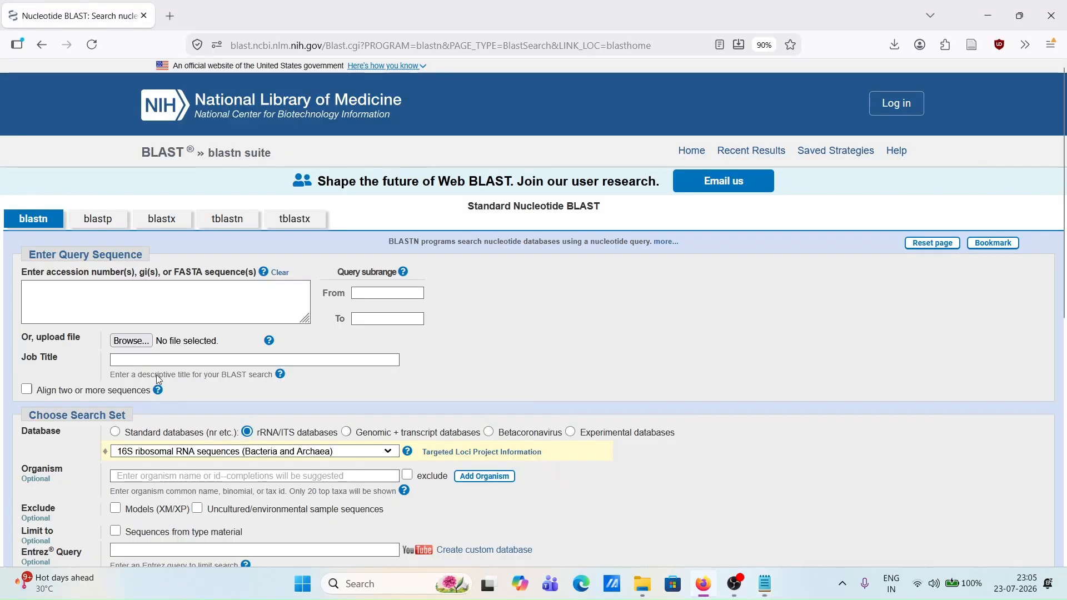
{"action": "left_click", "coordinate": [164, 303]}
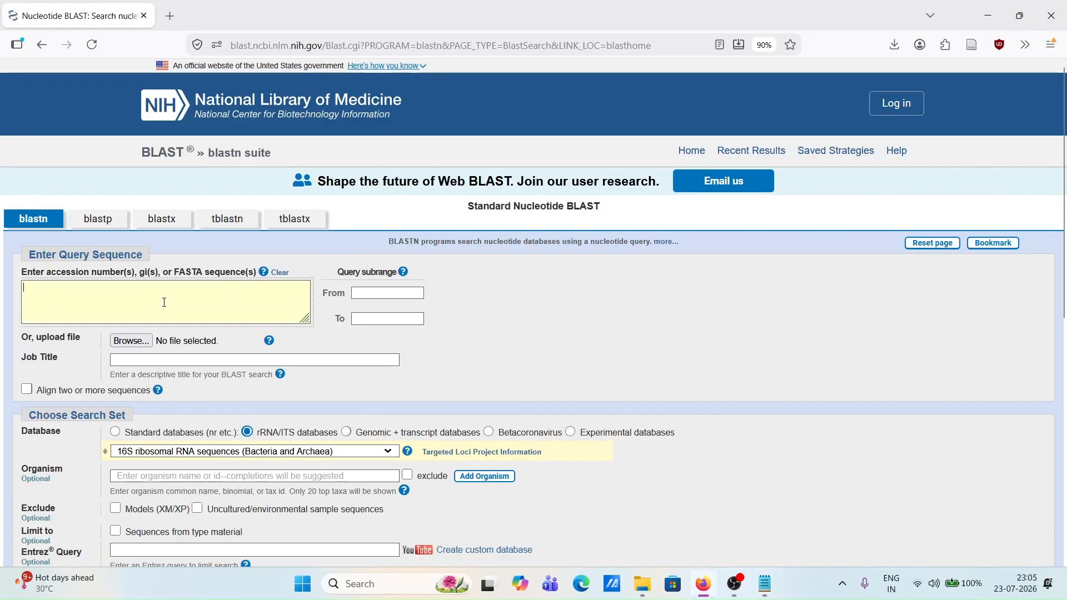
{"action": "key", "text": "ctrl+v"}
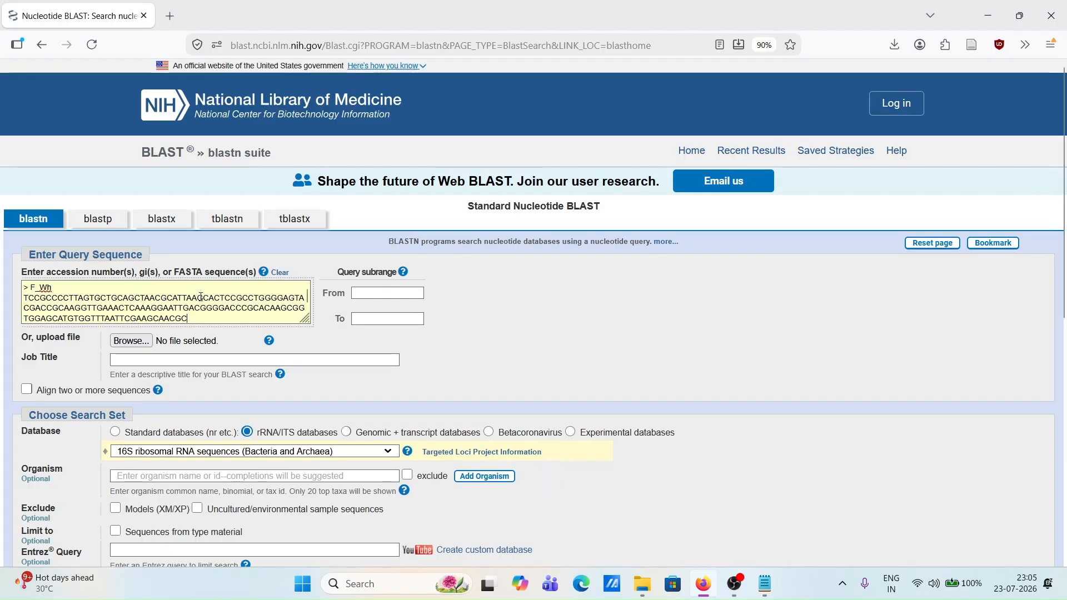
{"action": "left_click", "coordinate": [299, 336]}
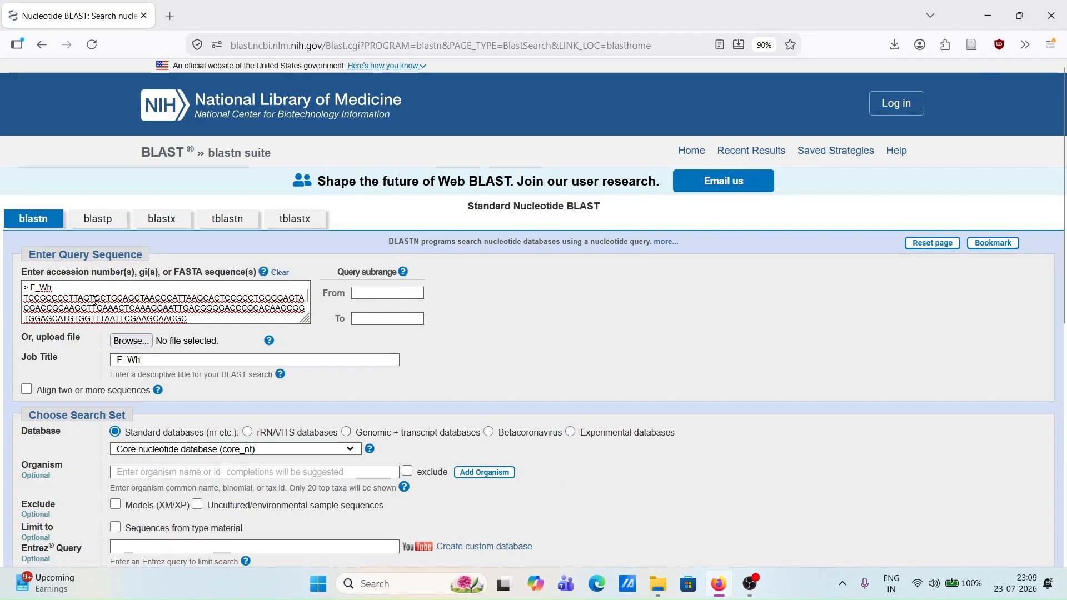
{"action": "left_click_drag", "start_coordinate": [30, 287], "coordinate": [24, 288]}
{"action": "left_click", "coordinate": [137, 362]}
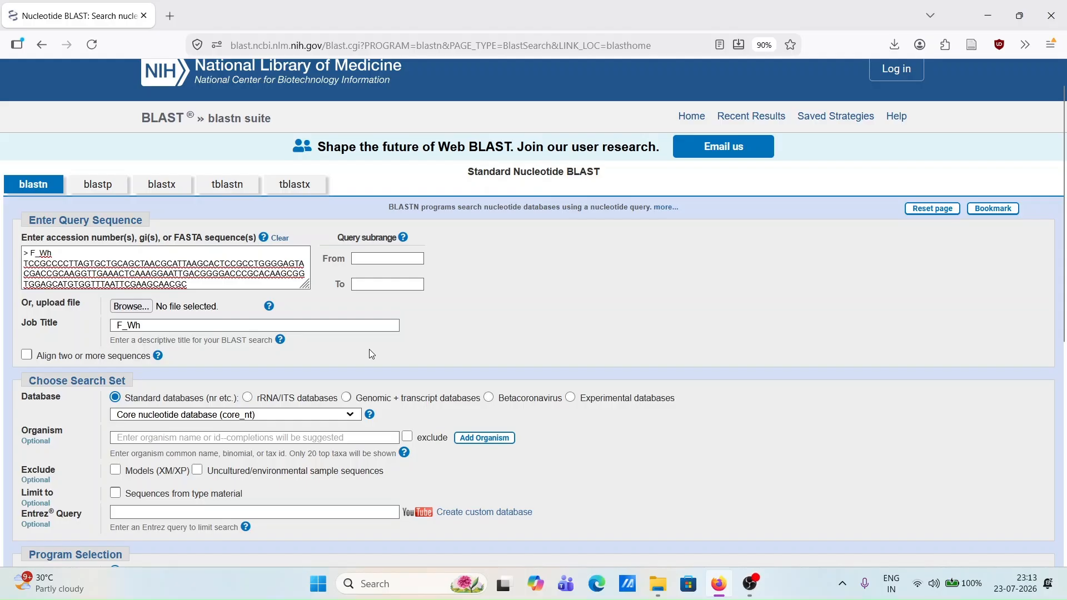
Set the search database to rRNA/ITS databases with 16S ribosomal RNA sequences (Bacteria and Archaea).
{"action": "scroll", "coordinate": [345, 363], "scroll_direction": "down", "scroll_amount": 1}
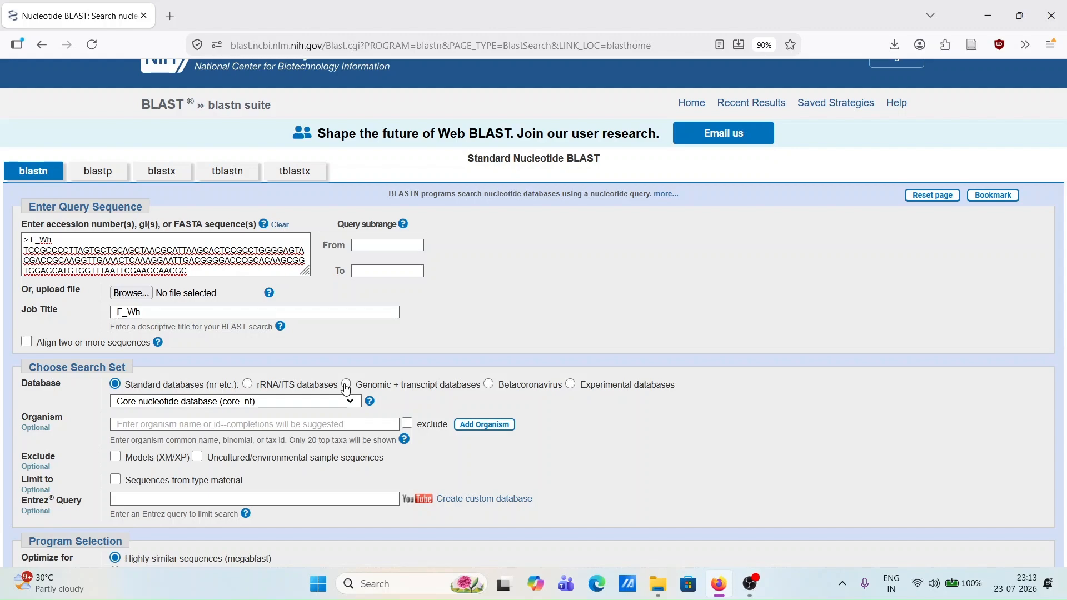
{"action": "left_click", "coordinate": [248, 385]}
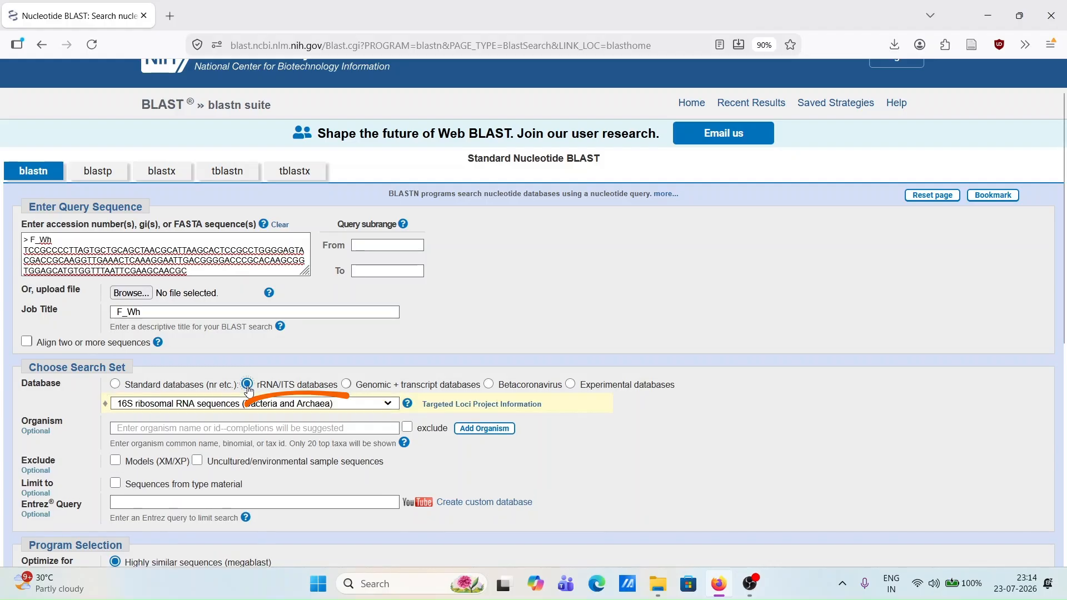
{"action": "left_click", "coordinate": [383, 408]}
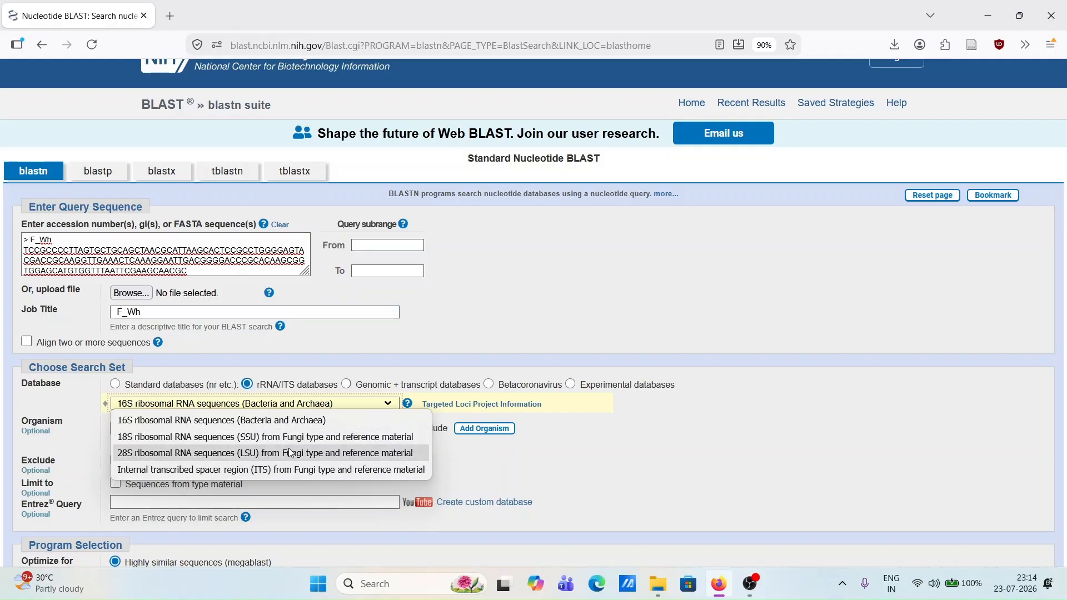
{"action": "left_click", "coordinate": [532, 460]}
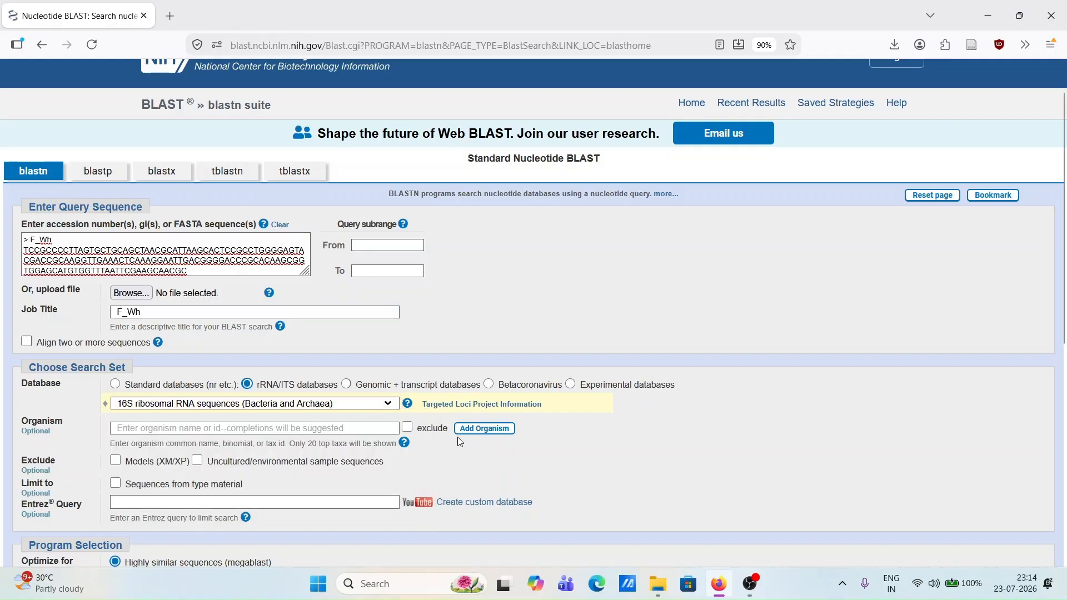
Run the BLAST search optimized for highly similar sequences (megablast), with results shown in a new window.
{"action": "scroll", "coordinate": [458, 437], "scroll_direction": "down", "scroll_amount": 1}
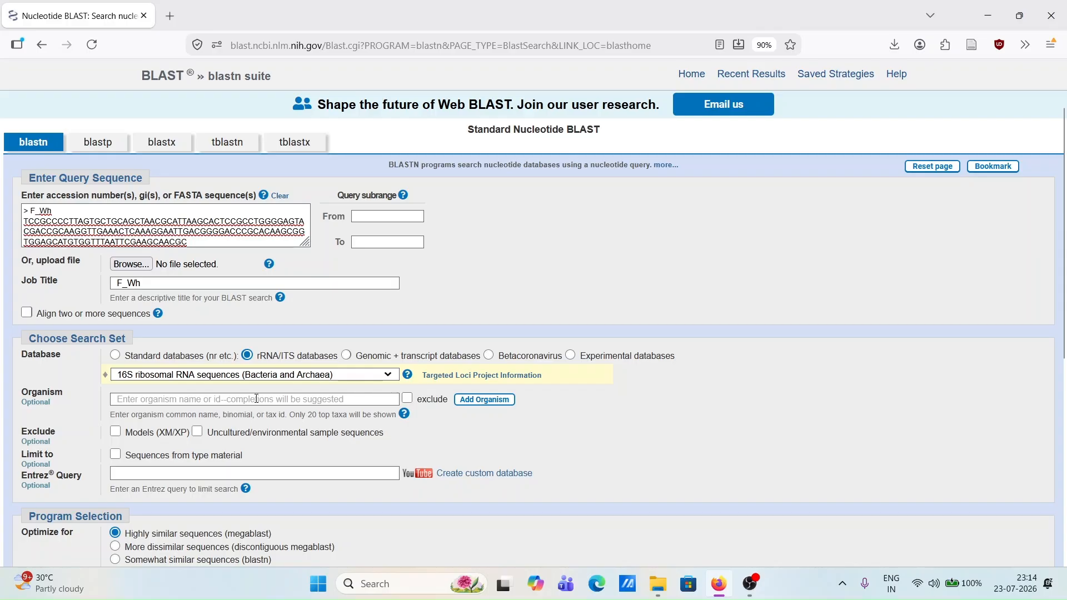
{"action": "scroll", "coordinate": [181, 351], "scroll_direction": "down", "scroll_amount": 3}
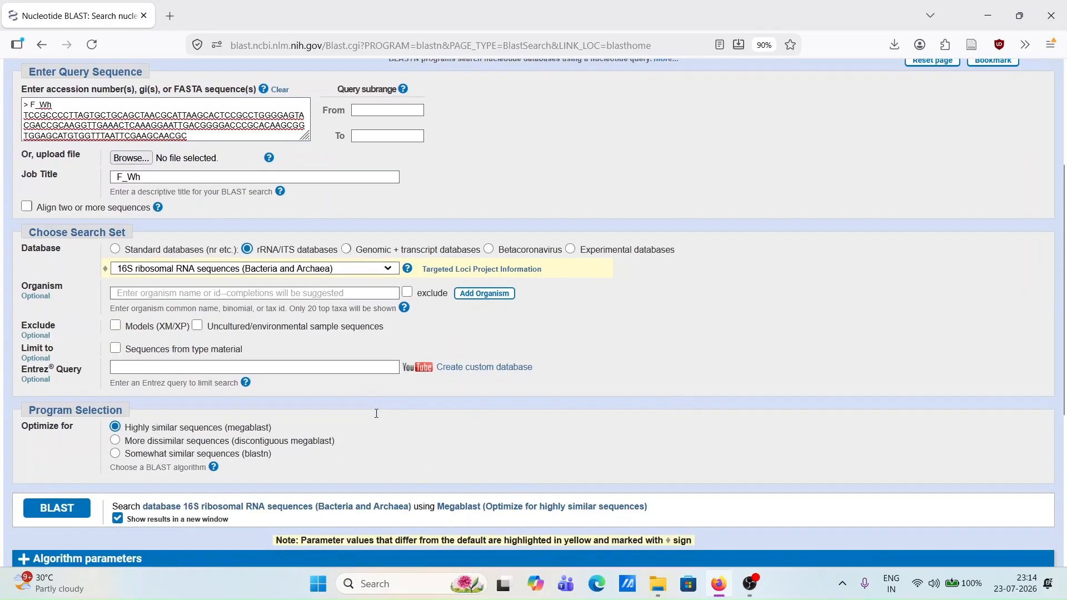
{"action": "scroll", "coordinate": [181, 351], "scroll_direction": "down", "scroll_amount": 1}
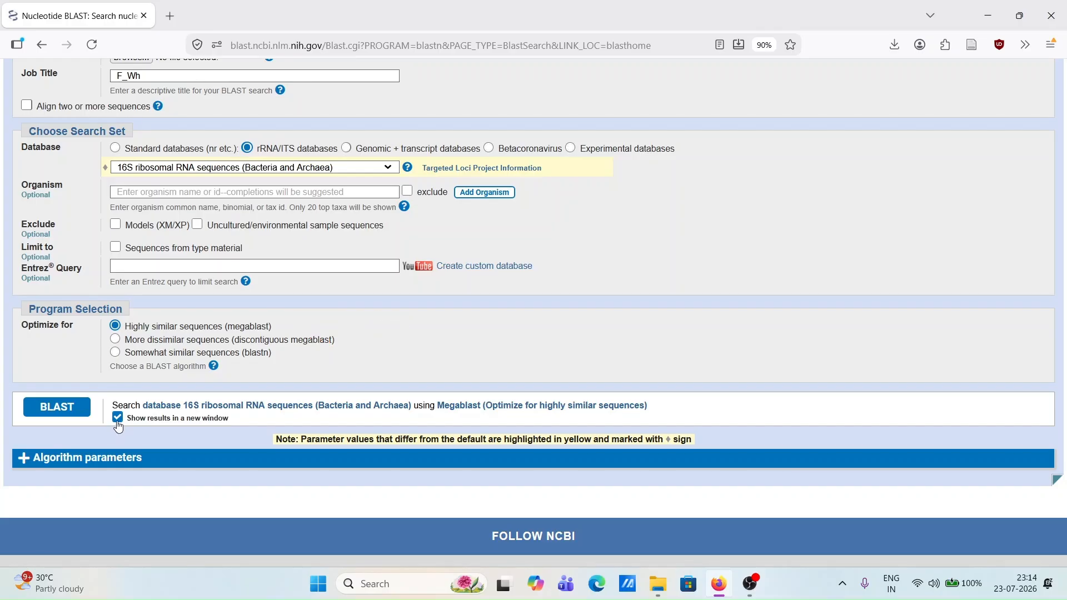
{"action": "left_click", "coordinate": [64, 408]}
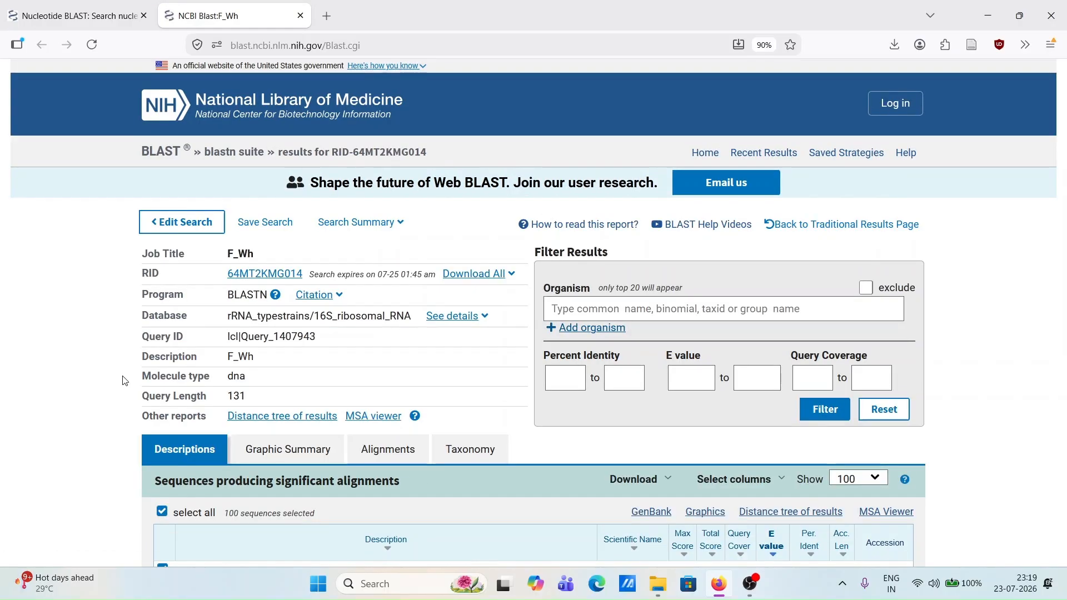
Examine the table of significant alignments, including descriptions, scores, query cover, E value, percent identity and accession columns.
{"action": "scroll", "coordinate": [124, 381], "scroll_direction": "down", "scroll_amount": 3}
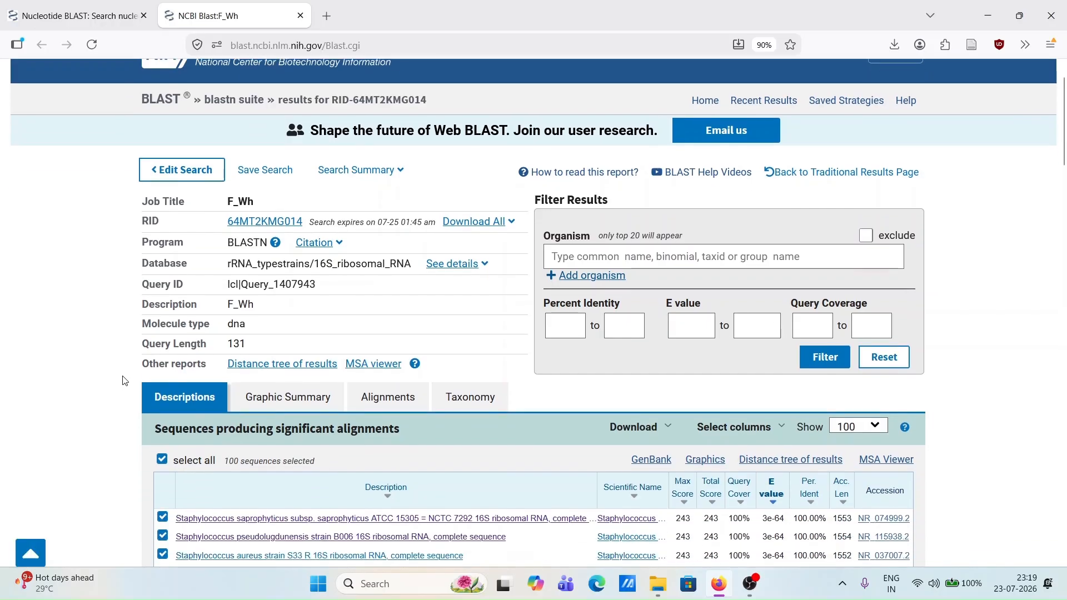
{"action": "scroll", "coordinate": [123, 381], "scroll_direction": "up", "scroll_amount": 2}
{"action": "scroll", "coordinate": [124, 381], "scroll_direction": "right", "scroll_amount": 1}
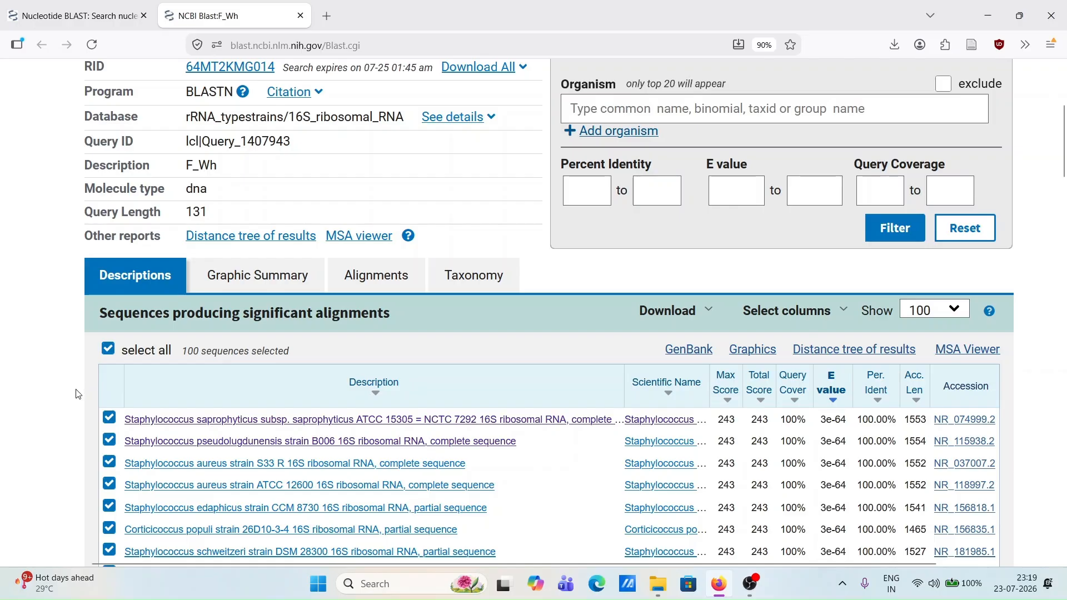
{"action": "scroll", "coordinate": [79, 394], "scroll_direction": "down", "scroll_amount": 2}
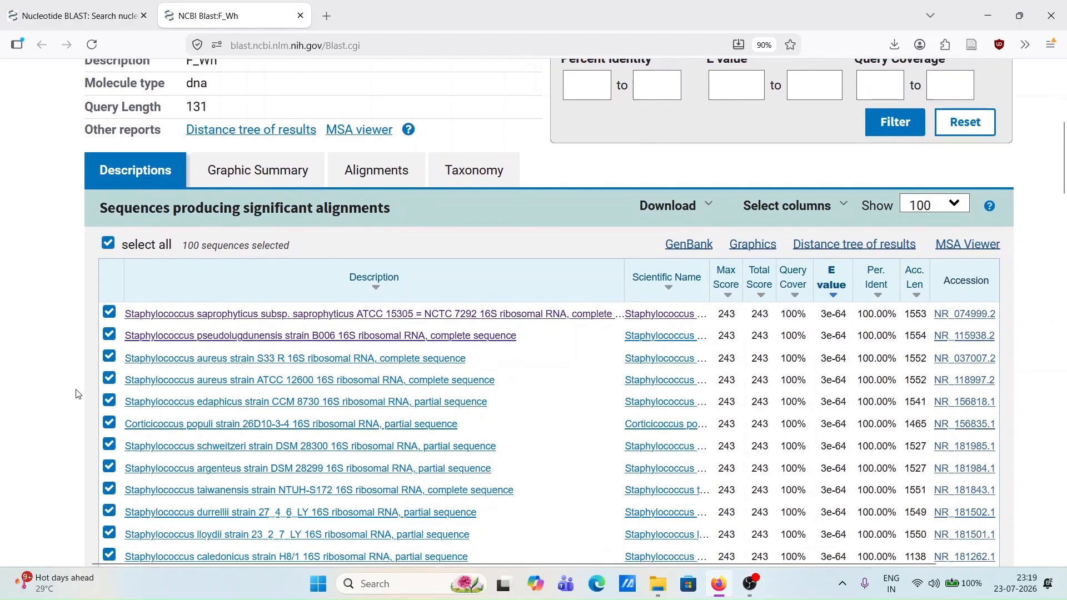
{"action": "scroll", "coordinate": [78, 394], "scroll_direction": "up", "scroll_amount": 1}
{"action": "scroll", "coordinate": [78, 394], "scroll_direction": "right", "scroll_amount": 1}
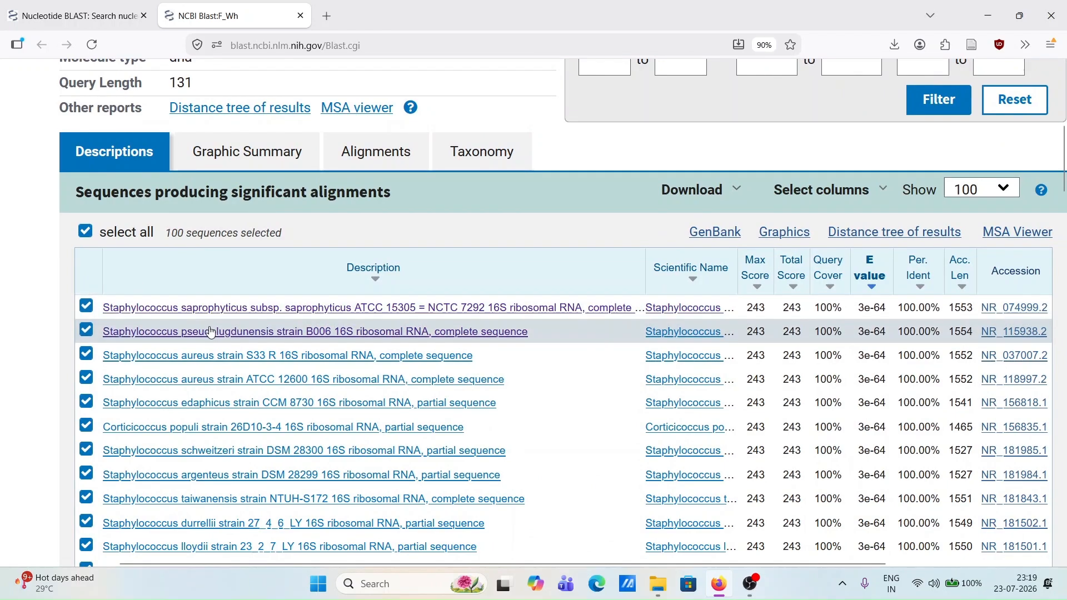
{"action": "scroll", "coordinate": [568, 319], "scroll_direction": "right", "scroll_amount": 2}
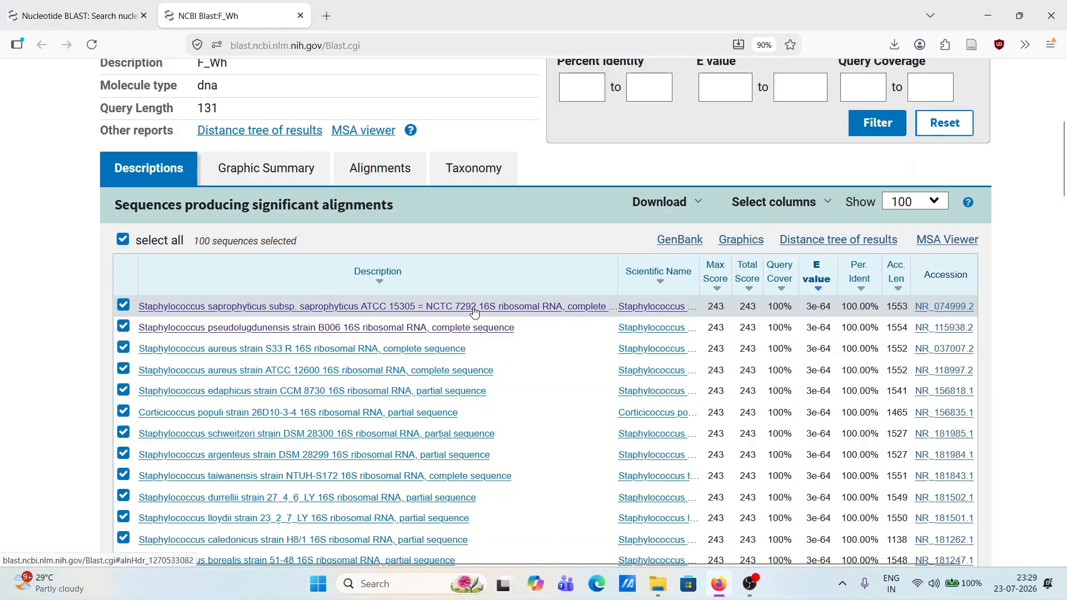
{"action": "scroll", "coordinate": [474, 312], "scroll_direction": "up", "scroll_amount": 1}
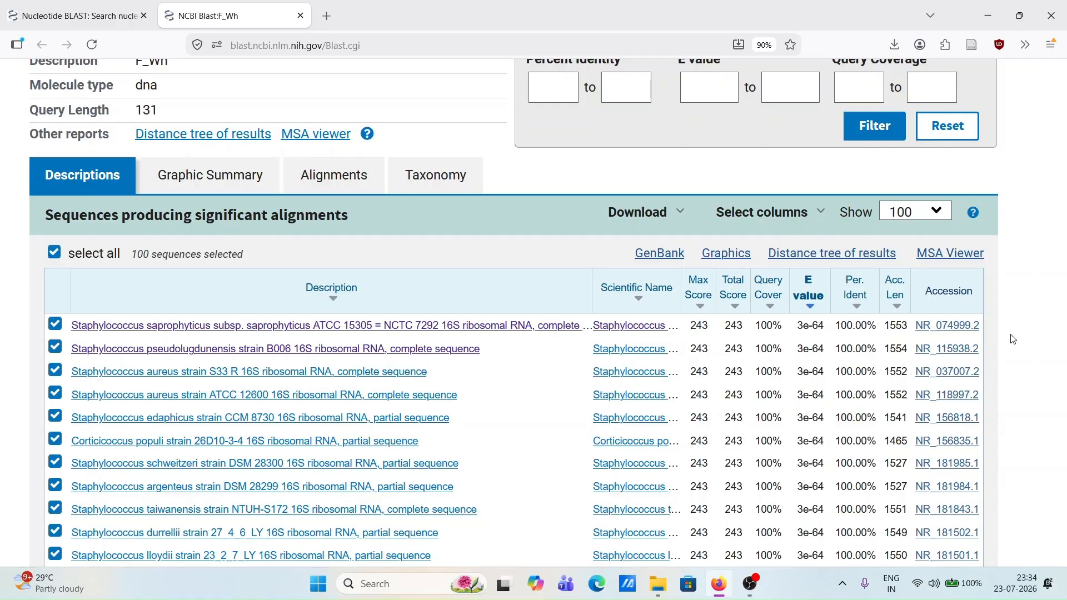
Check the query length in the search summary above the alignments table.
{"action": "scroll", "coordinate": [1015, 339], "scroll_direction": "up", "scroll_amount": 3}
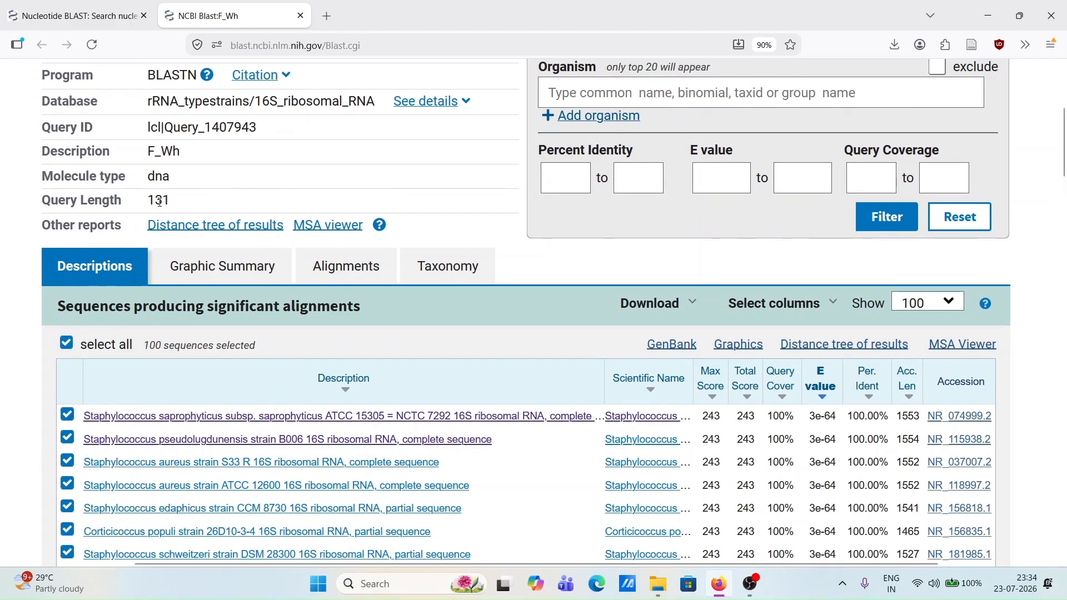
{"action": "double_click", "coordinate": [160, 202]}
{"action": "left_click", "coordinate": [179, 203]}
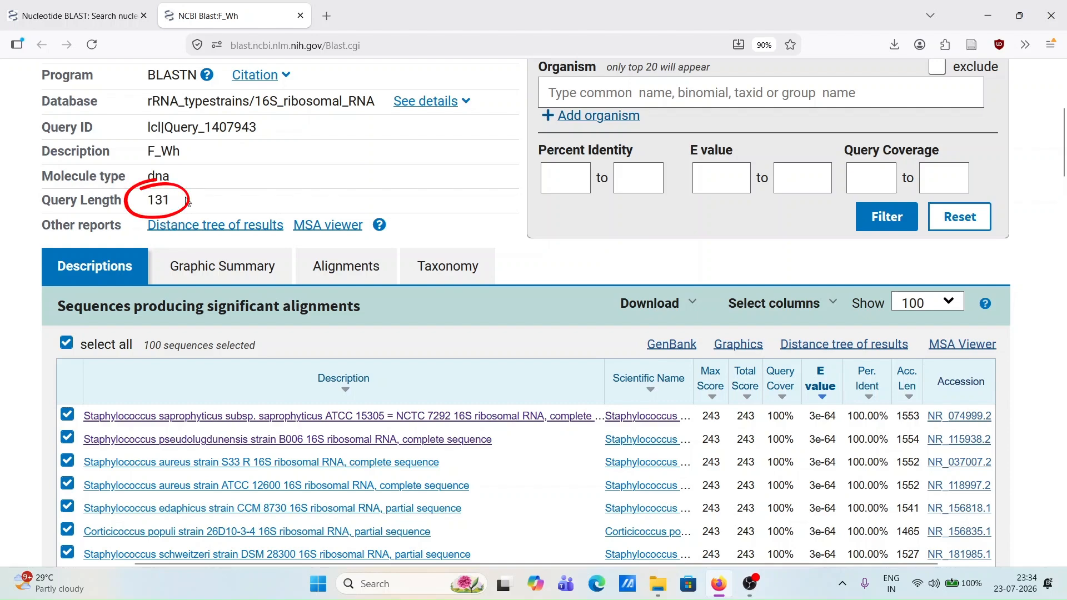
{"action": "scroll", "coordinate": [598, 317], "scroll_direction": "down", "scroll_amount": 1}
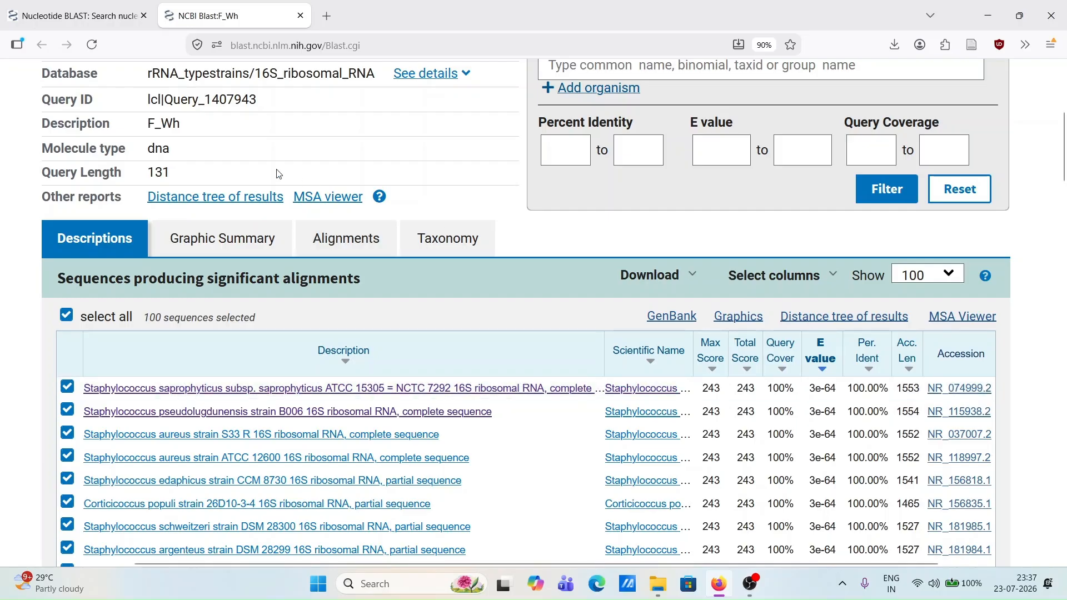
{"action": "double_click", "coordinate": [160, 173]}
{"action": "left_click", "coordinate": [195, 175]}
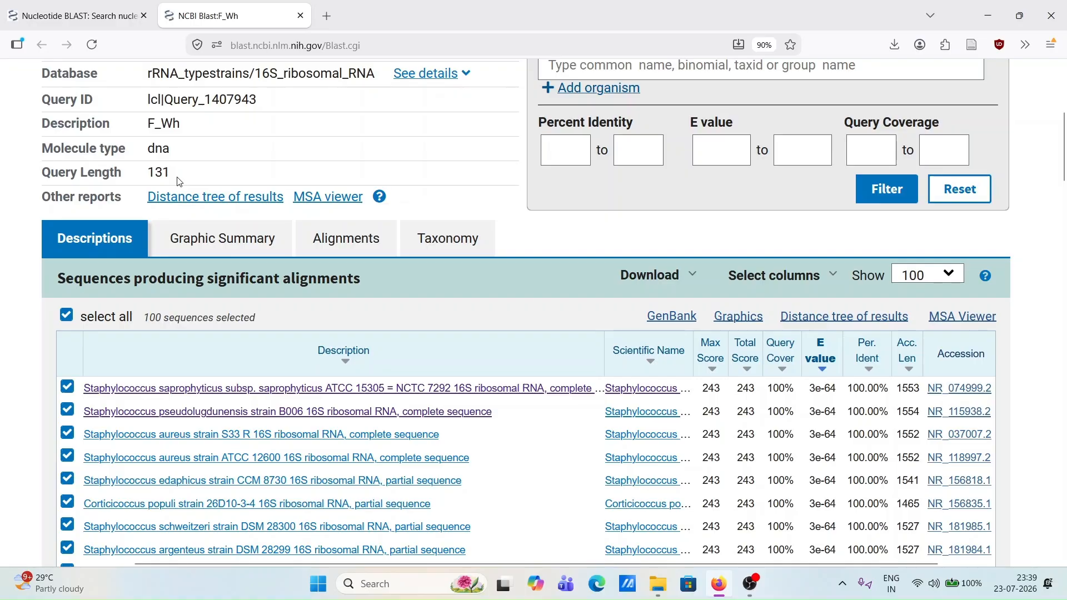